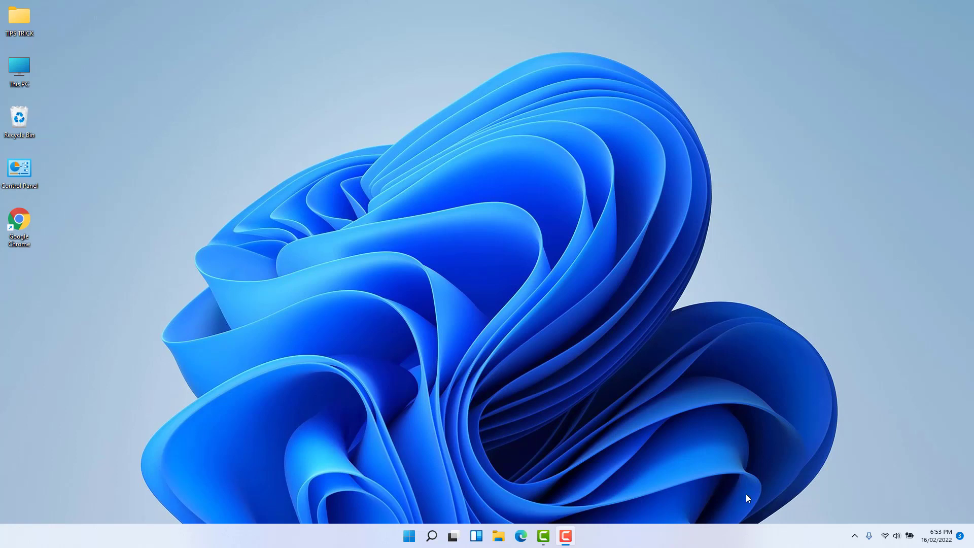
Open the Language & region page of the Windows Time & language settings.
click(408, 536)
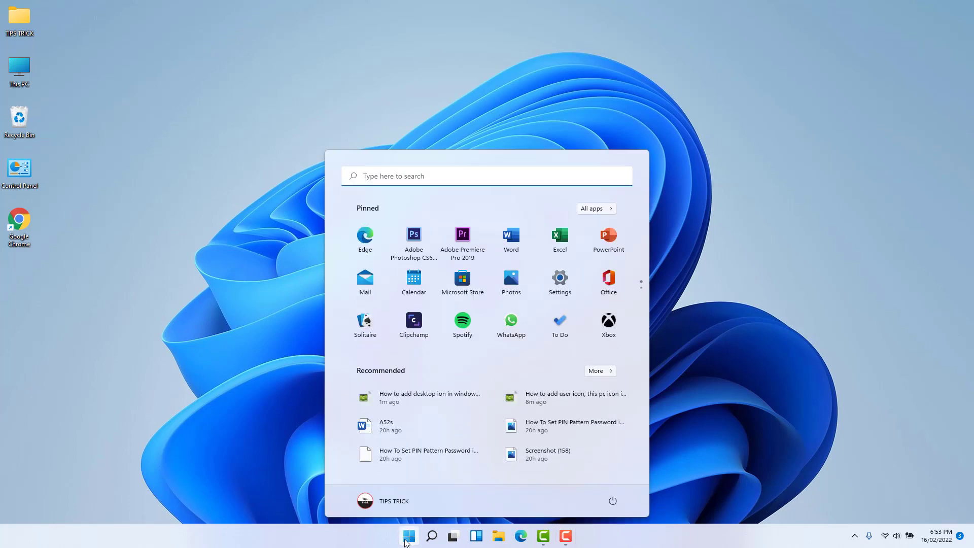
click(555, 282)
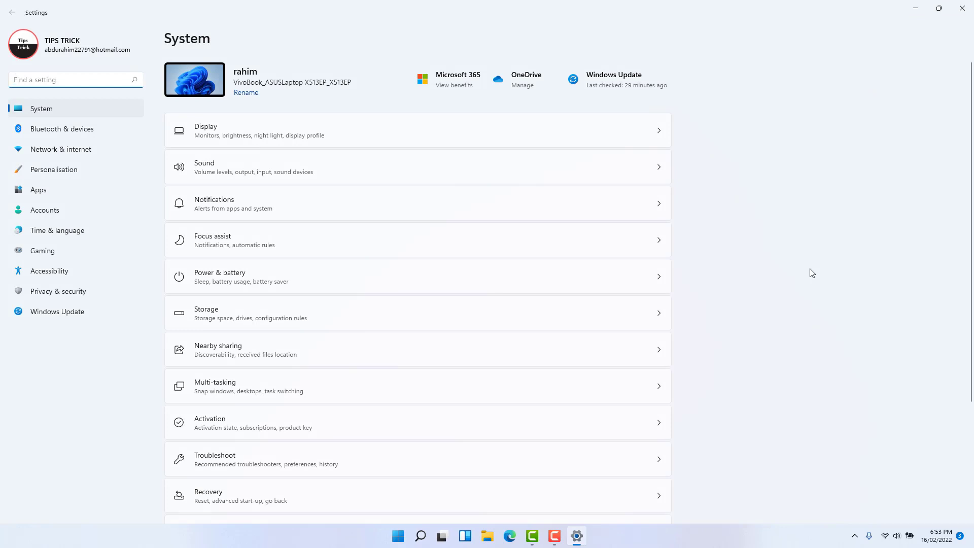
click(56, 234)
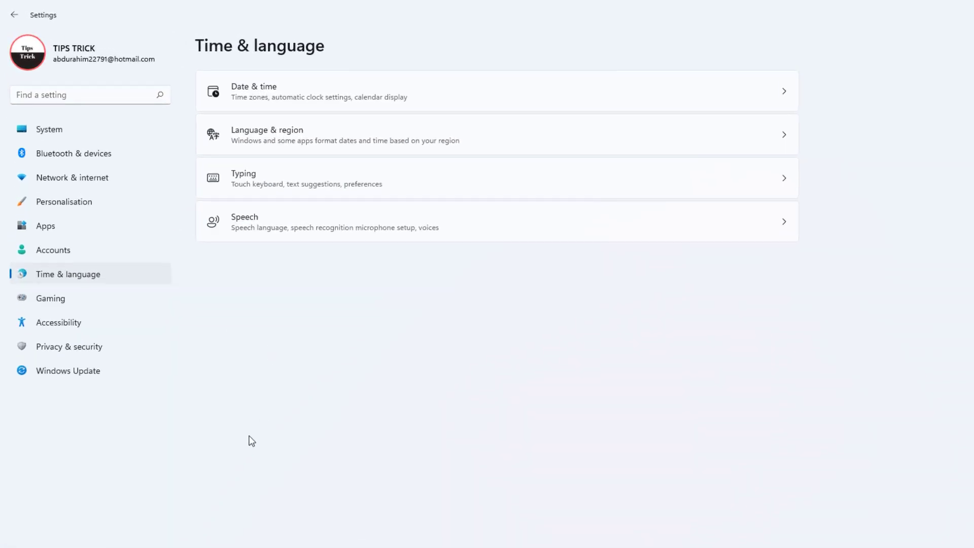
click(306, 136)
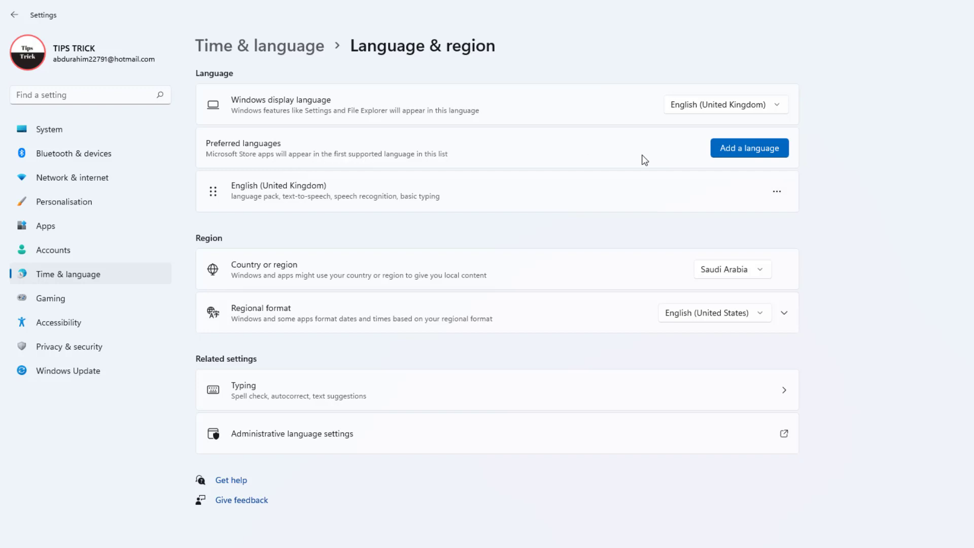
Start adding a preferred language and choose Bangla (Bangladesh) as the language to install.
click(754, 152)
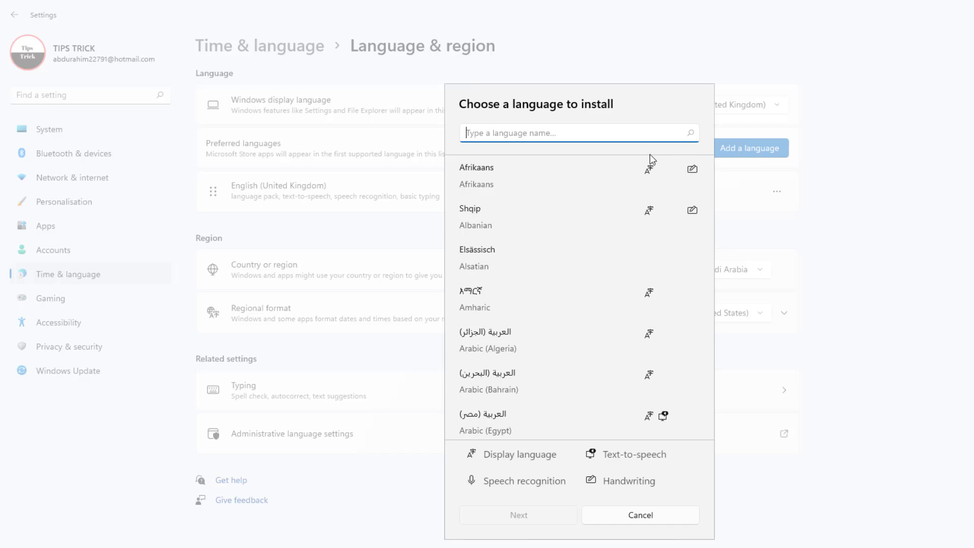
scroll(563, 260, down, 1)
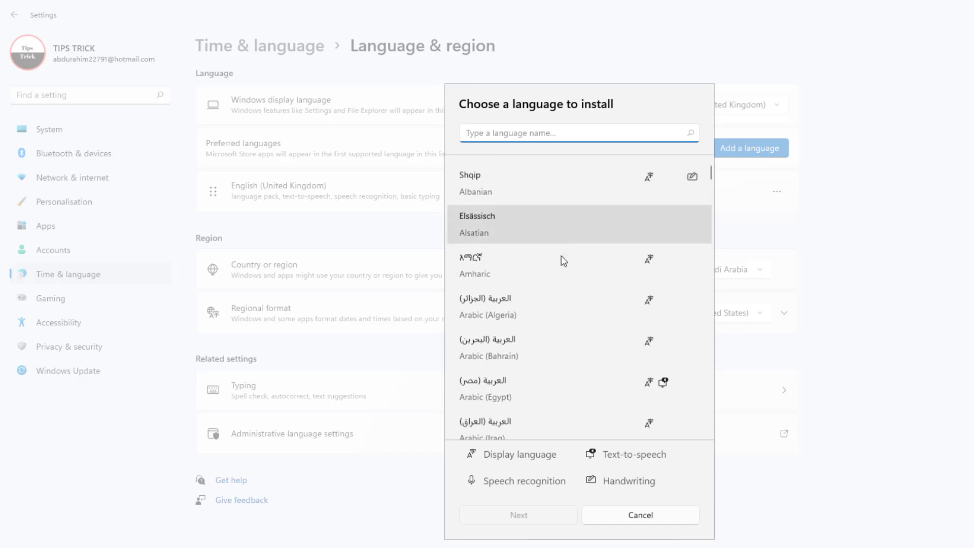
scroll(562, 304, down, 7)
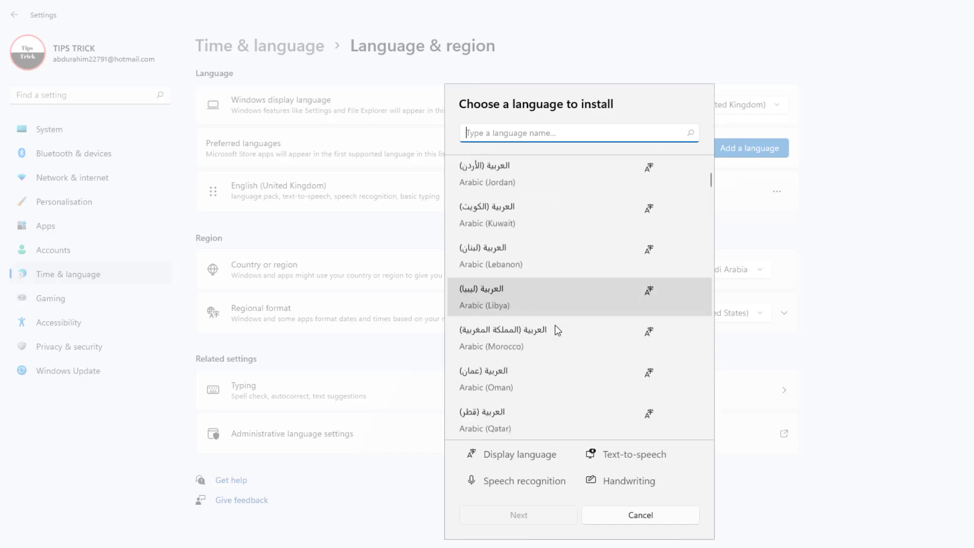
scroll(555, 325, down, 14)
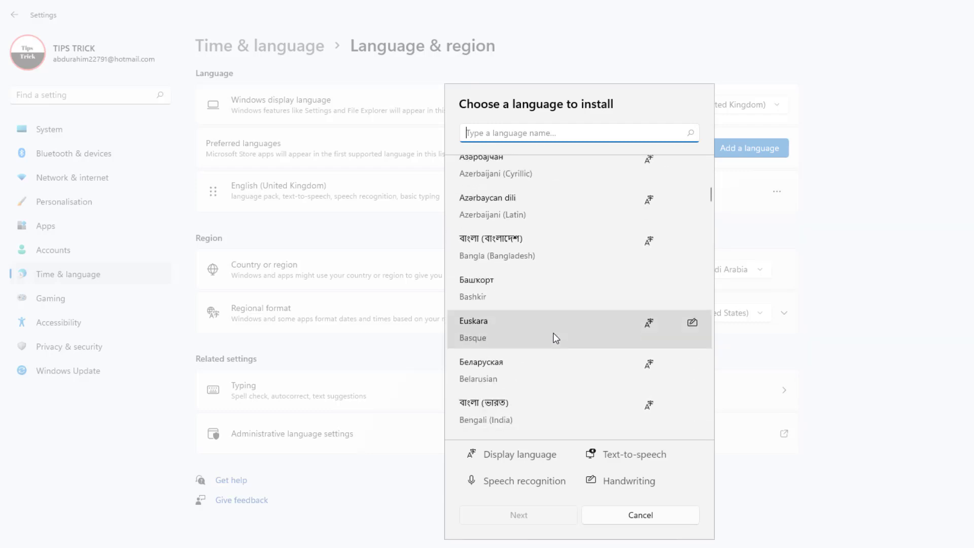
scroll(553, 338, down, 2)
scroll(553, 338, up, 1)
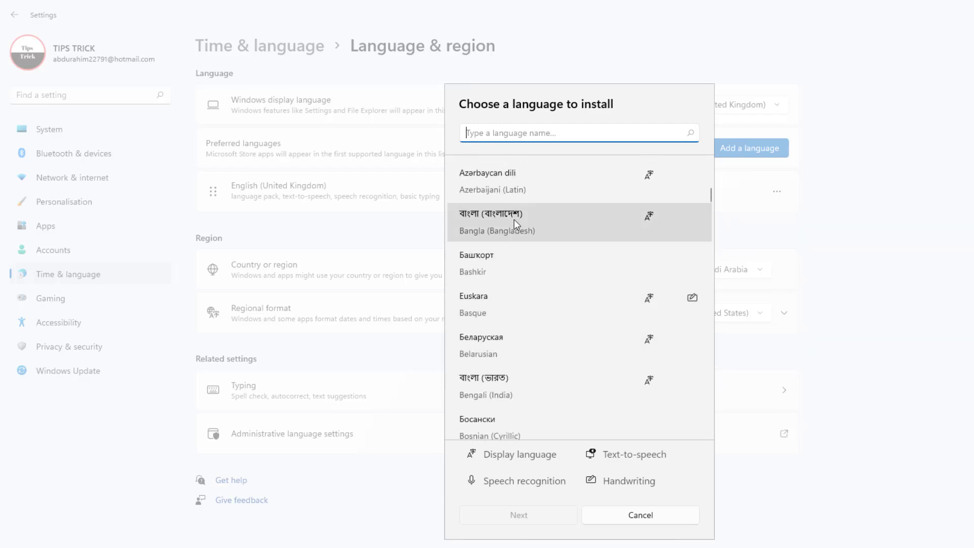
scroll(514, 221, up, 1)
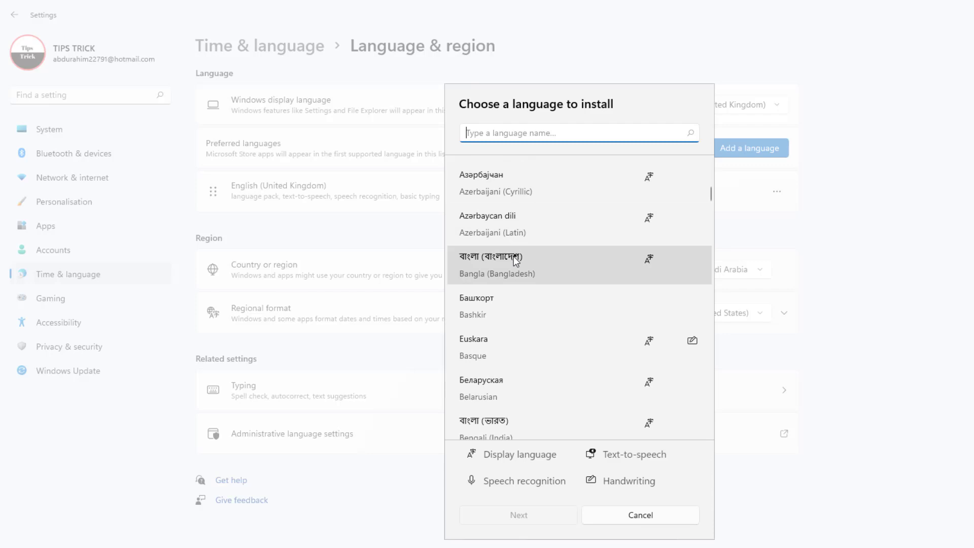
click(514, 259)
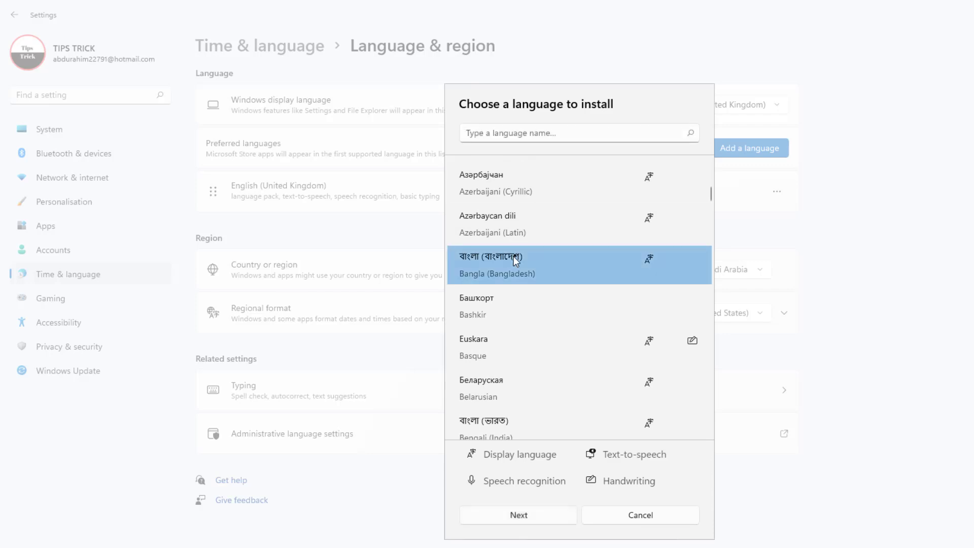
click(522, 516)
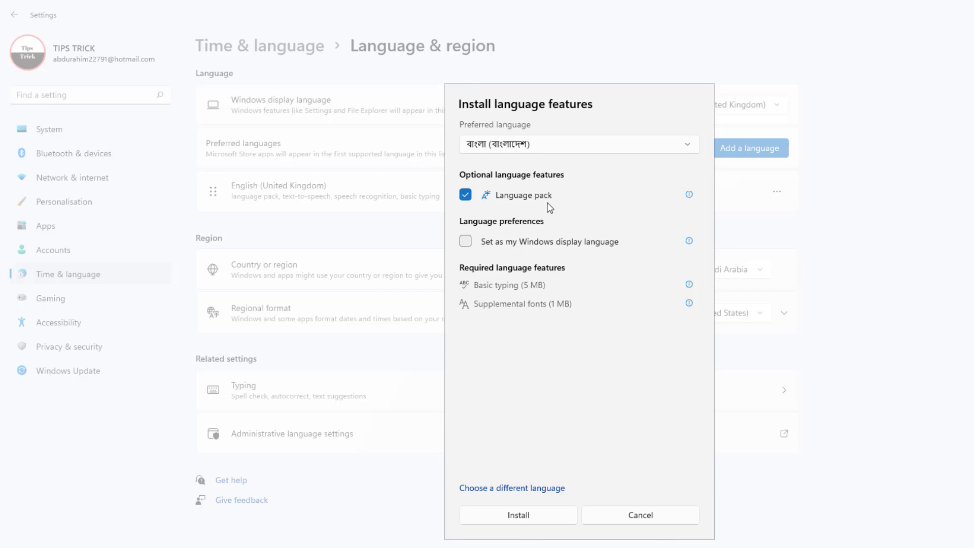
Install the Bangla (Bangladesh) language pack set as the Windows display language, and close Settings.
click(465, 241)
click(489, 523)
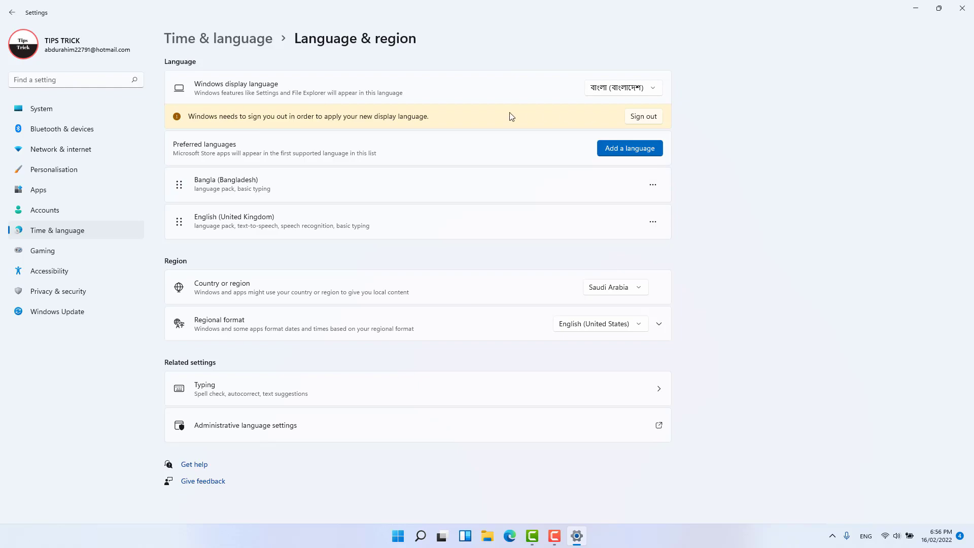
click(963, 8)
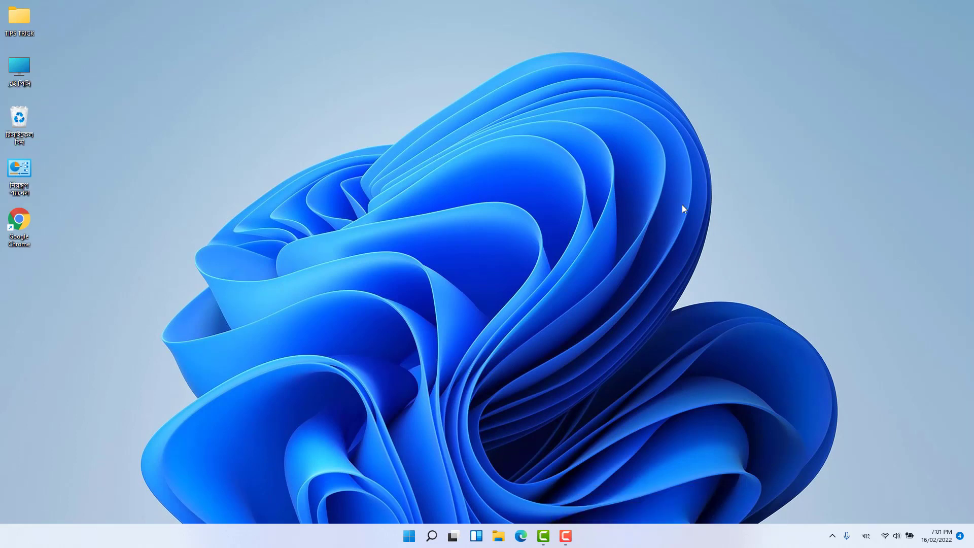
Examine the display language in the desktop context menu, the TIPS TRICK folder and This PC, and refresh the desktop.
right_click(683, 205)
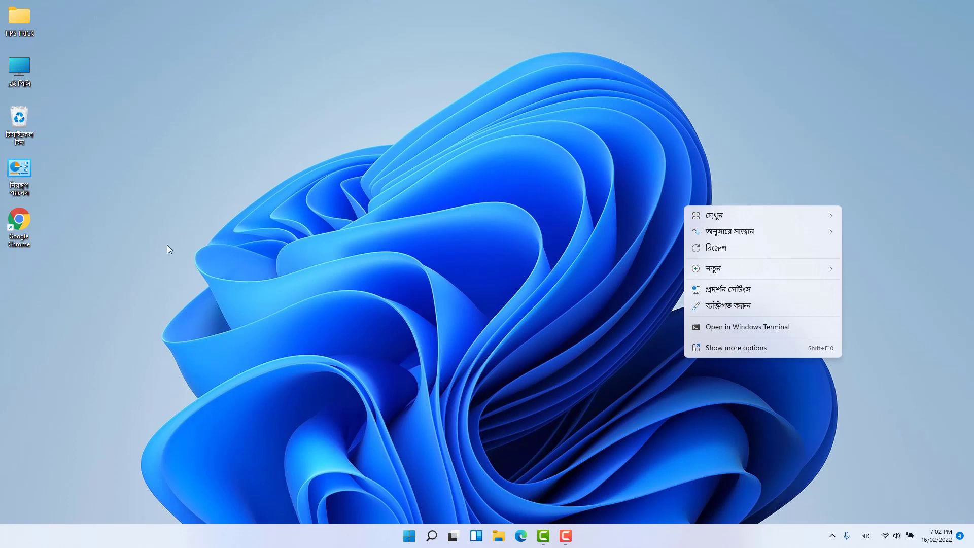
click(528, 278)
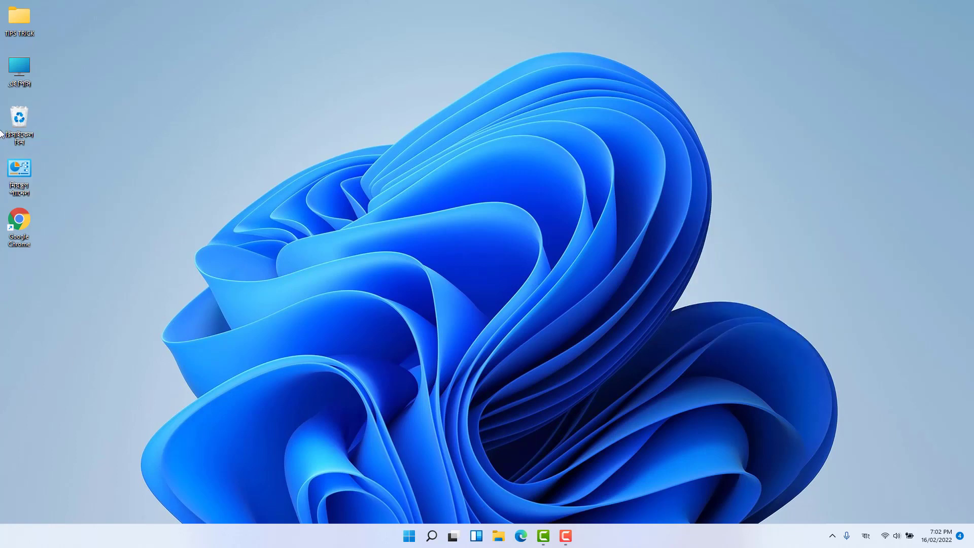
double_click(21, 32)
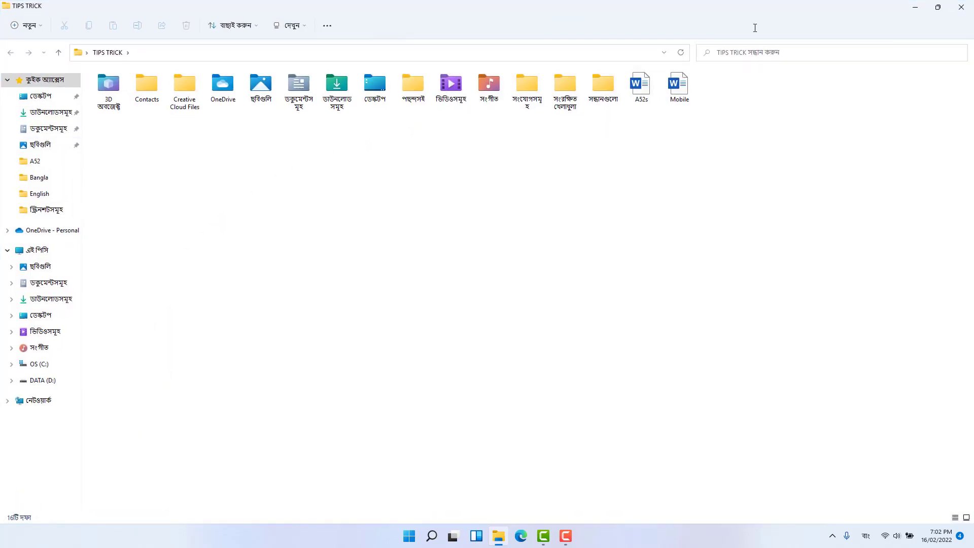
click(962, 8)
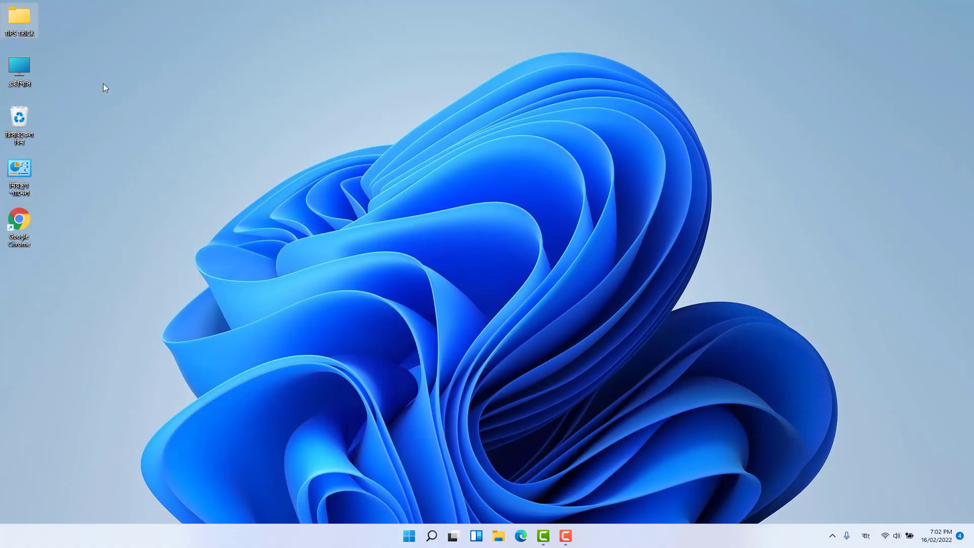
double_click(18, 69)
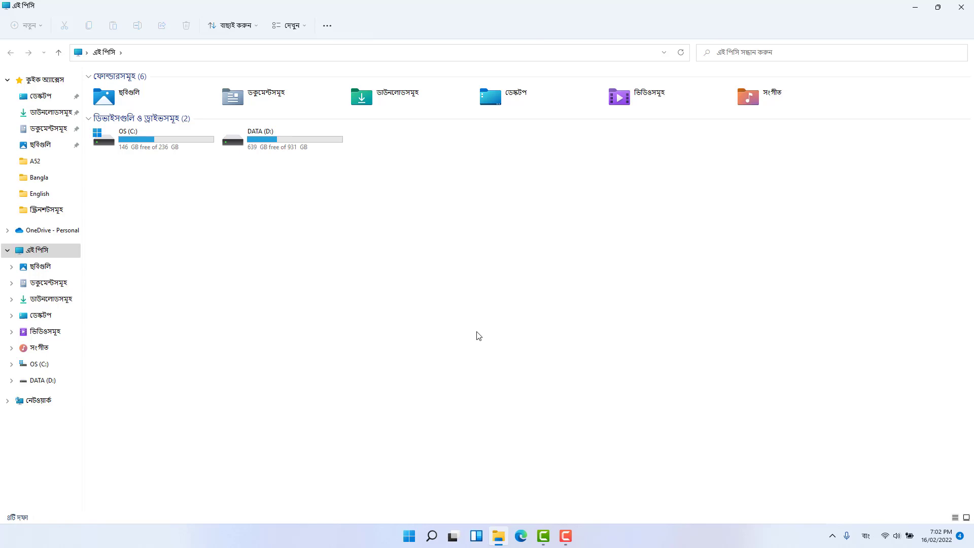
click(961, 7)
right_click(508, 252)
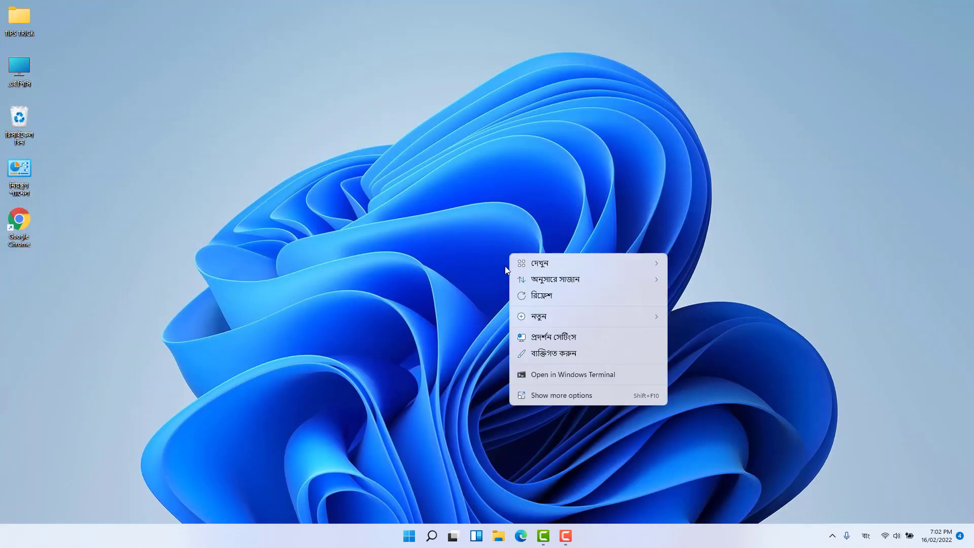
click(548, 297)
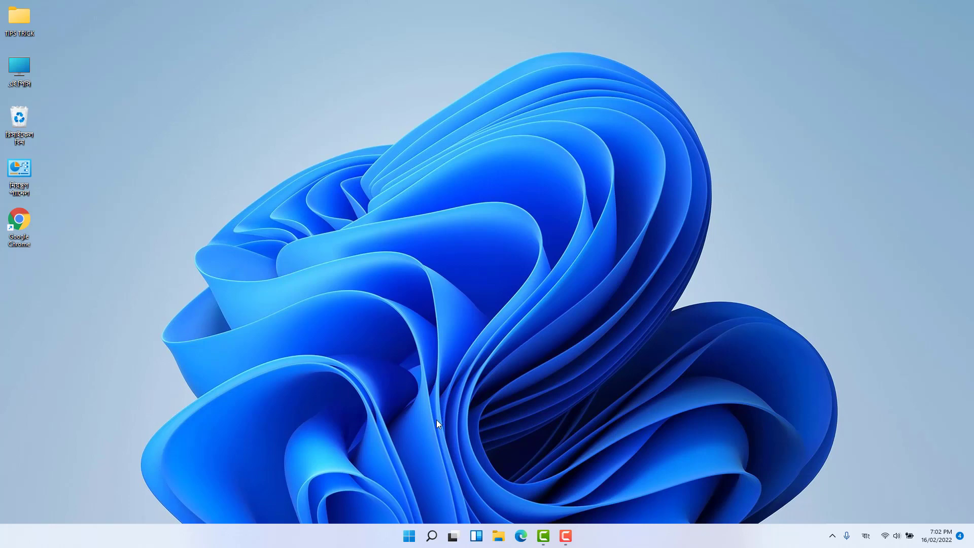
Reopen the Language & region page in the Windows settings.
click(407, 536)
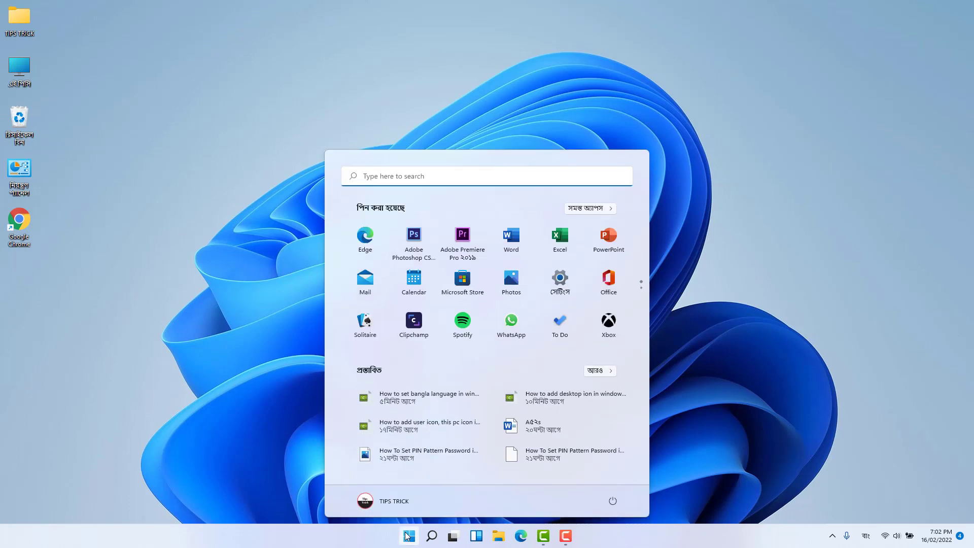
click(560, 285)
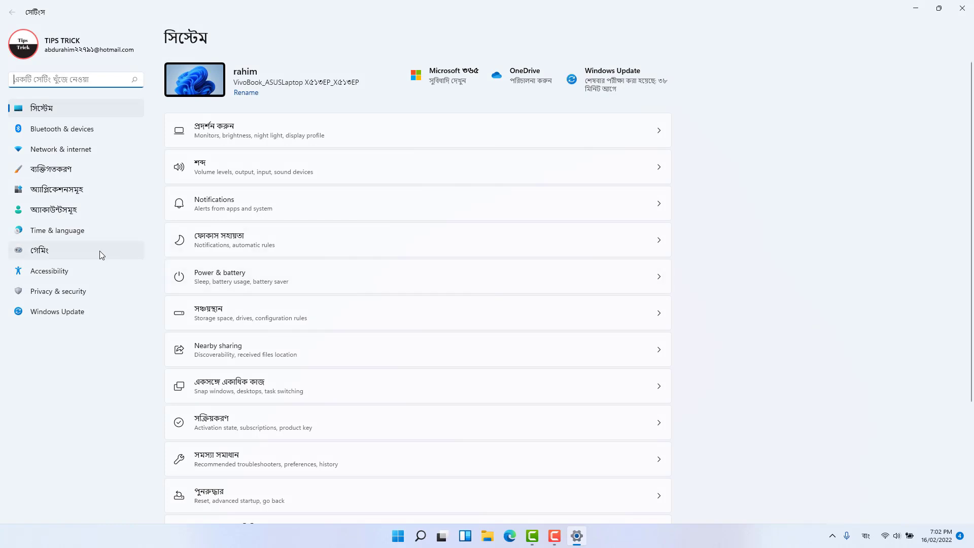
click(79, 231)
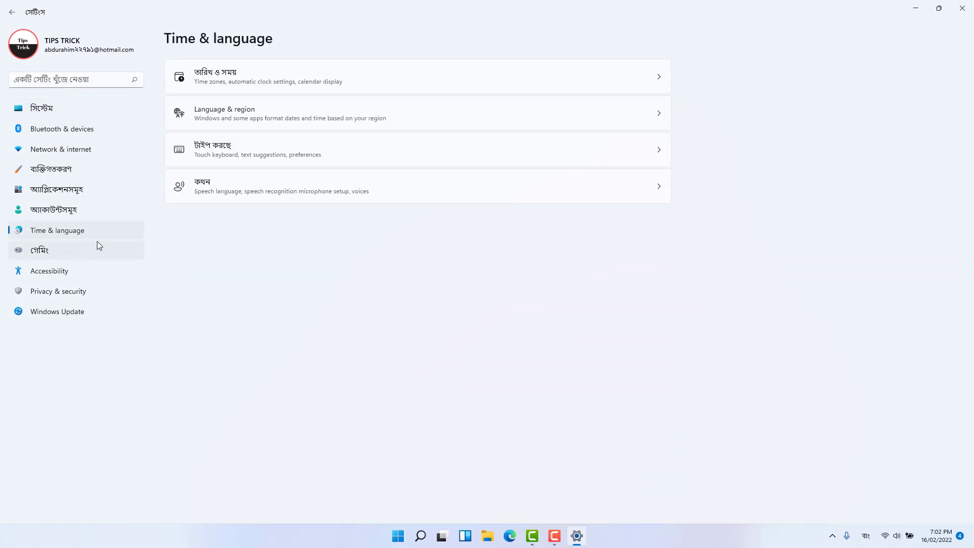
click(261, 122)
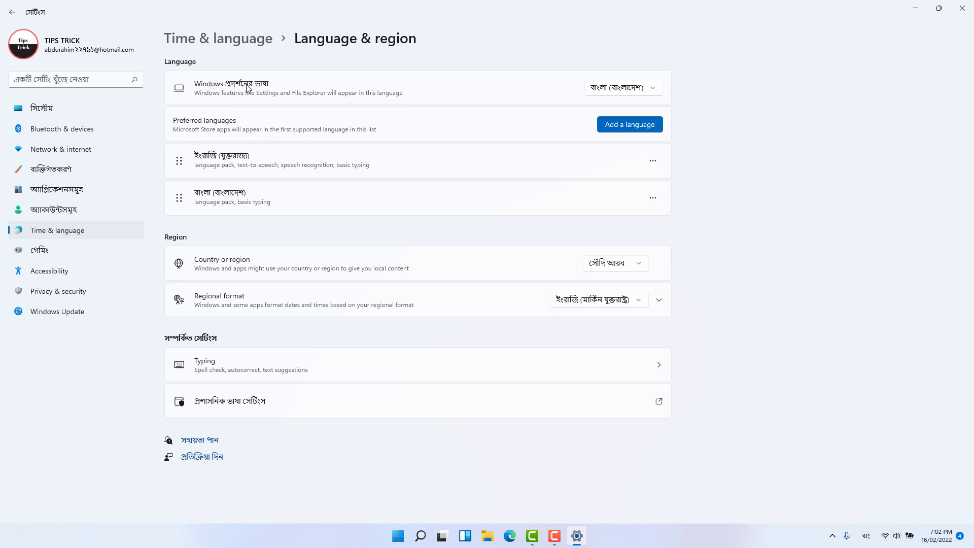
Review the Windows display language choices and browse the list of languages available to install.
click(627, 91)
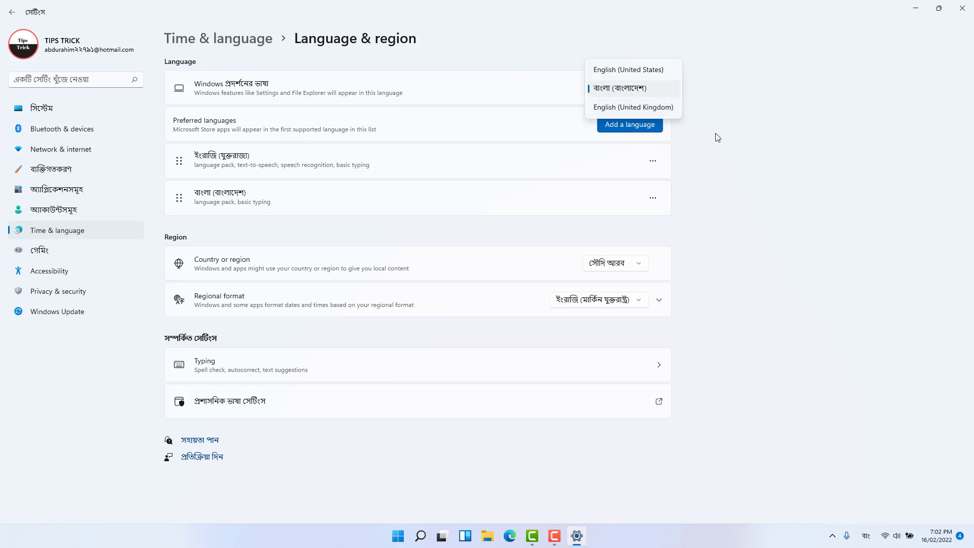
click(758, 134)
click(629, 124)
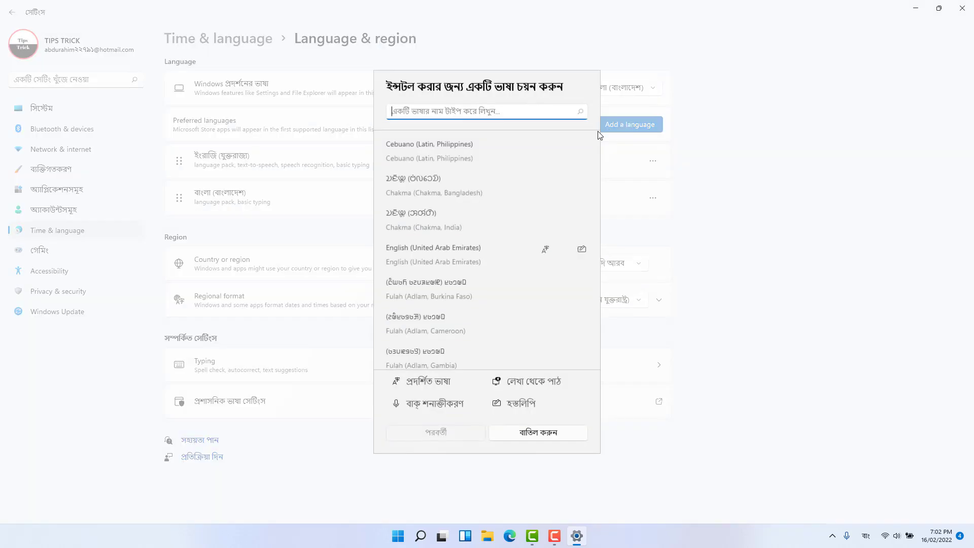
scroll(466, 282, down, 7)
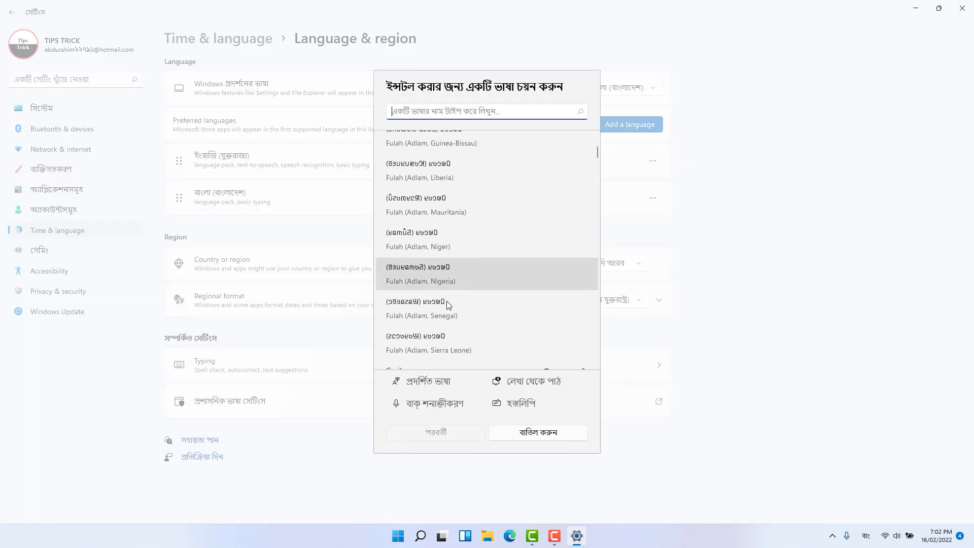
scroll(448, 304, down, 8)
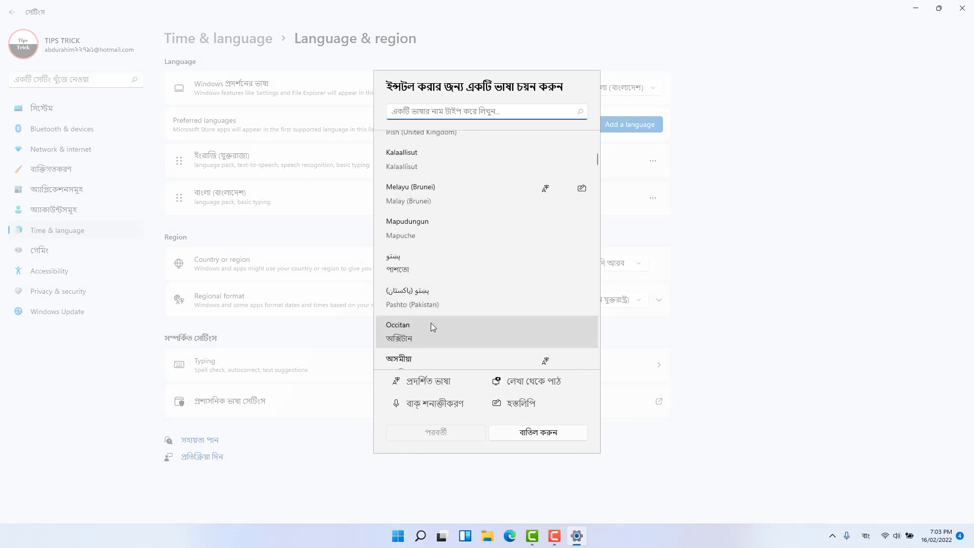
scroll(438, 217, down, 5)
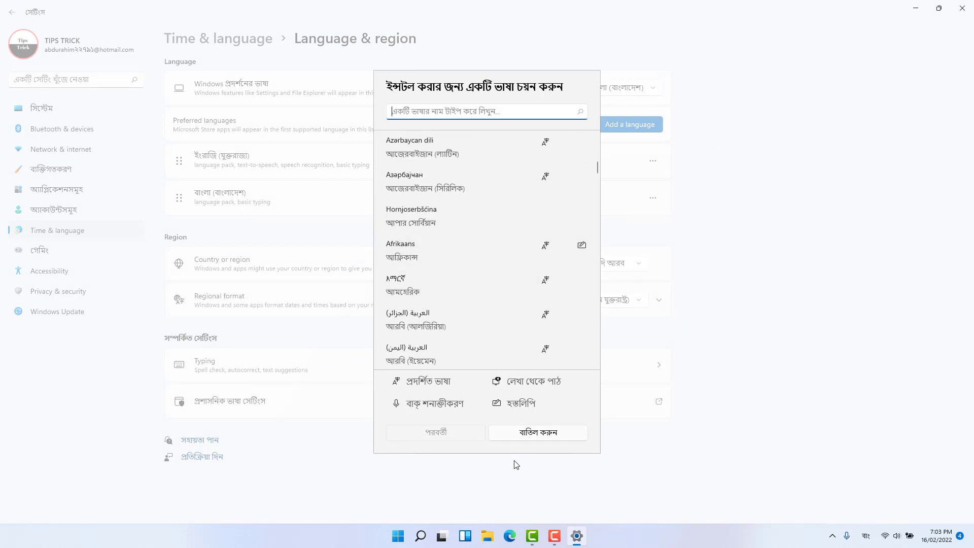
click(558, 436)
Set the Windows display language to English (United States) and close Settings.
click(654, 92)
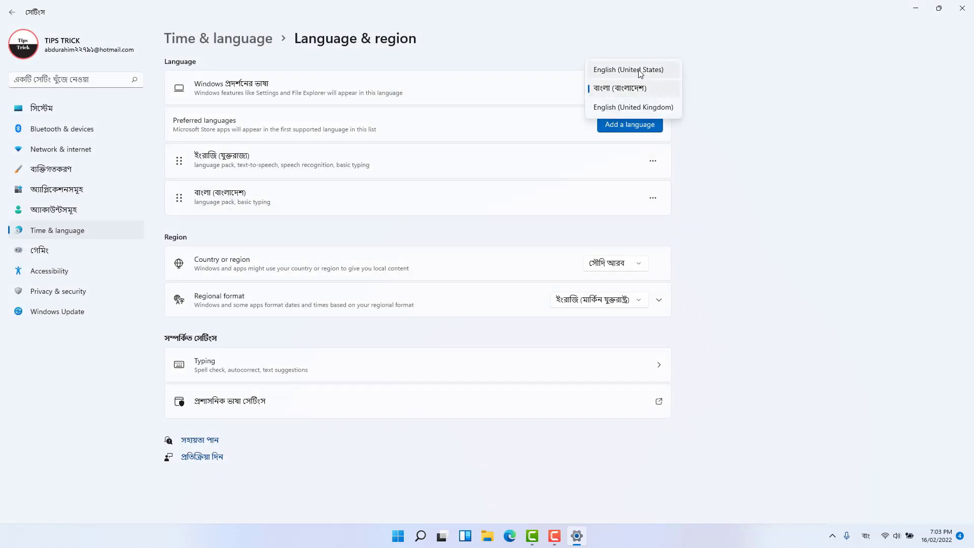
click(640, 74)
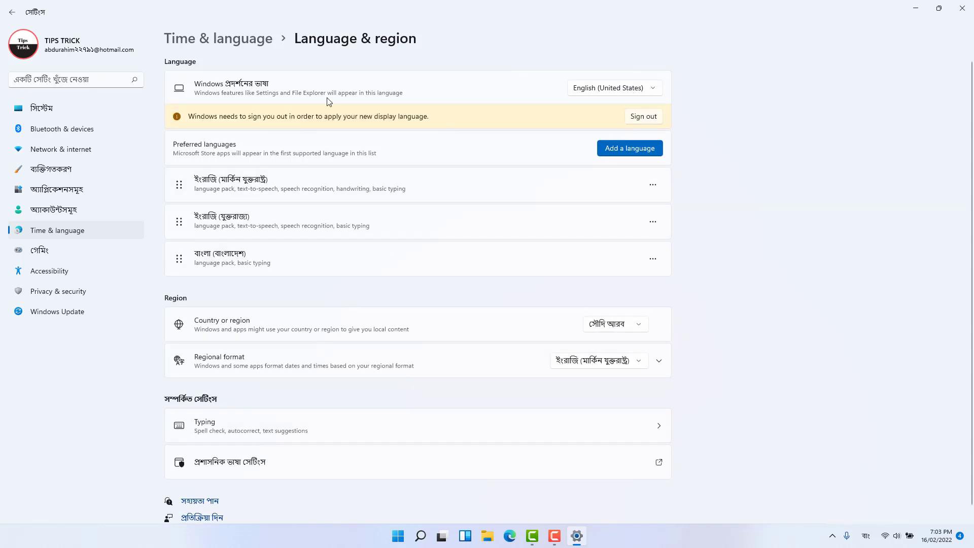
click(961, 10)
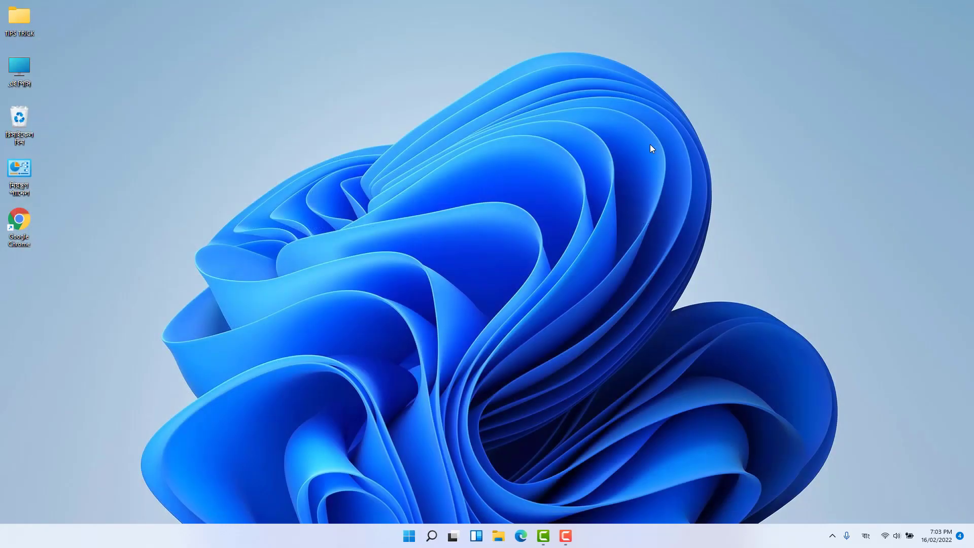